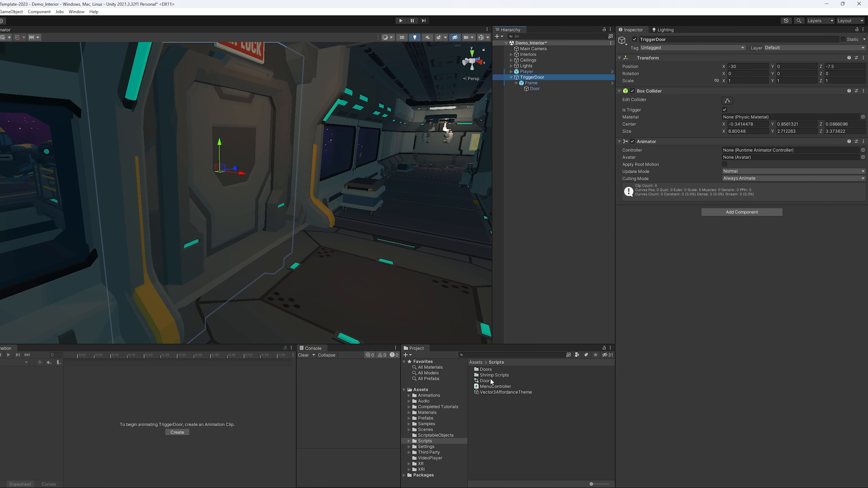
Step: Assign the Door animator controller to TriggerDoor's Animator component and open that controller for editing
{"action": "left_click_drag", "start_coordinate": [484, 381], "coordinate": [751, 150]}
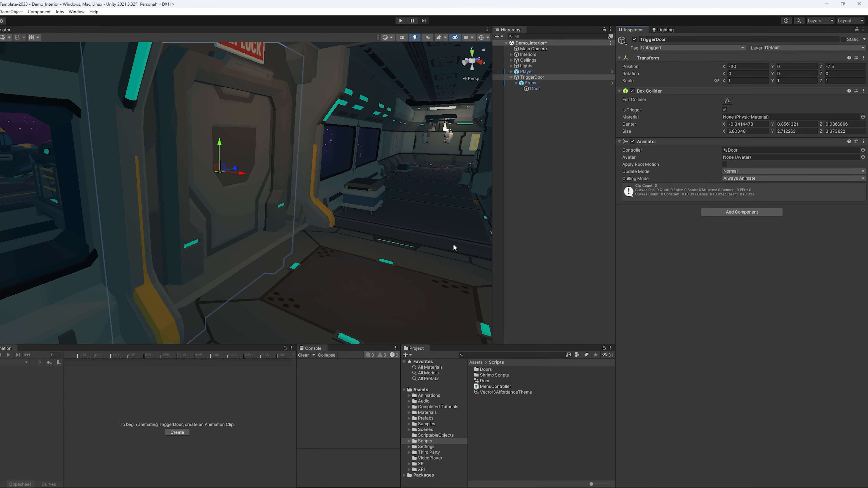
{"action": "double_click", "coordinate": [742, 151]}
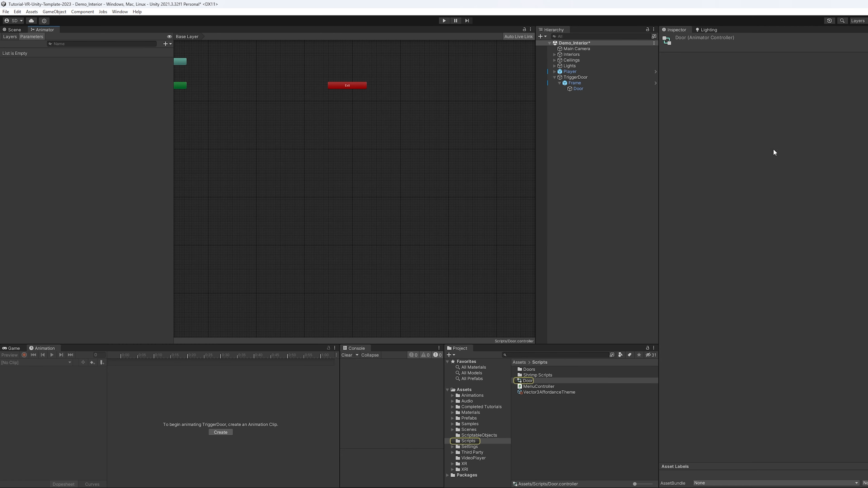
Step: Create two empty states in the Base Layer, one between Entry and Exit and the other just beneath it
{"action": "scroll", "coordinate": [267, 91], "scroll_direction": "down", "scroll_amount": 5}
{"action": "middle_click_drag", "start_coordinate": [257, 95], "coordinate": [305, 163]}
{"action": "scroll", "coordinate": [266, 143], "scroll_direction": "up", "scroll_amount": 3}
{"action": "scroll", "coordinate": [272, 157], "scroll_direction": "up", "scroll_amount": 2}
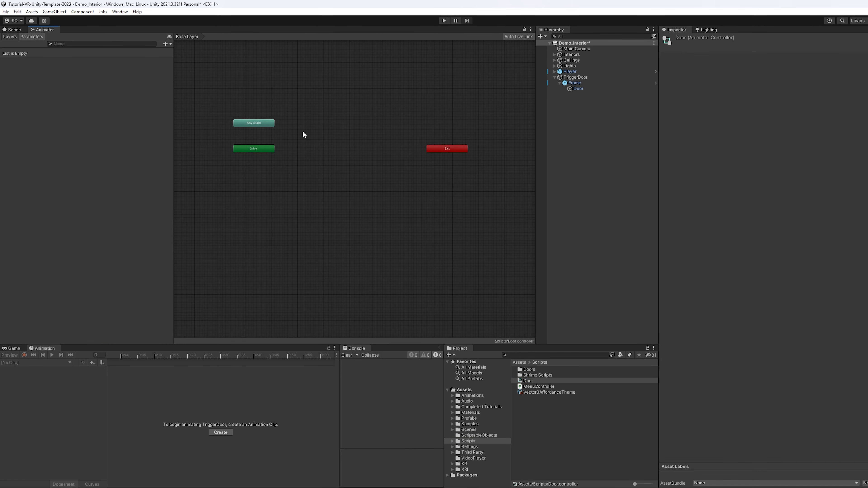
{"action": "right_click", "coordinate": [304, 148]}
{"action": "mouse_move", "coordinate": [368, 156]}
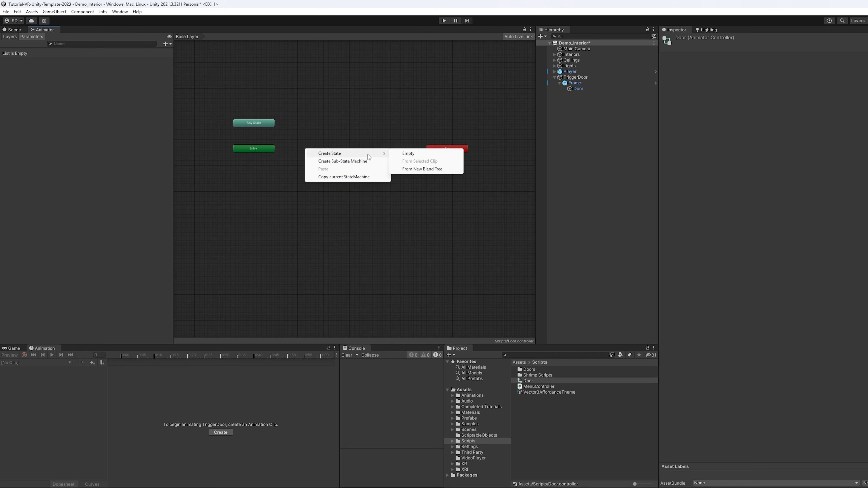
{"action": "left_click", "coordinate": [440, 157]}
{"action": "left_click_drag", "start_coordinate": [328, 159], "coordinate": [337, 148]}
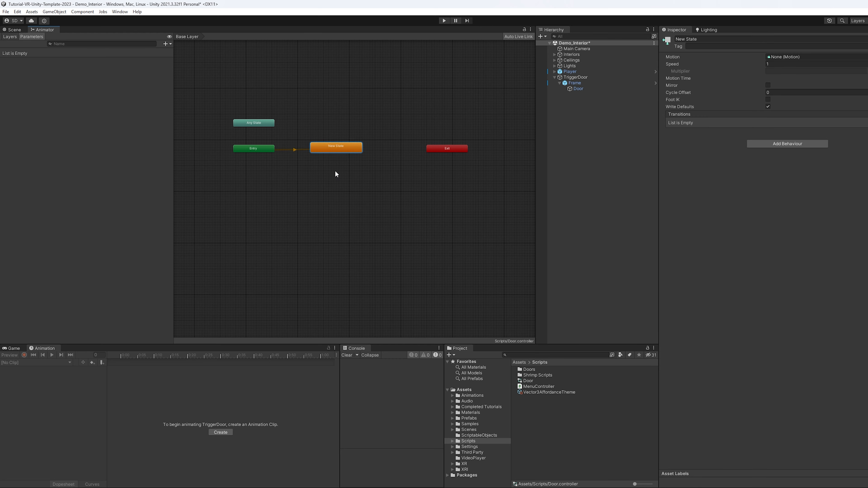
{"action": "right_click", "coordinate": [330, 179]}
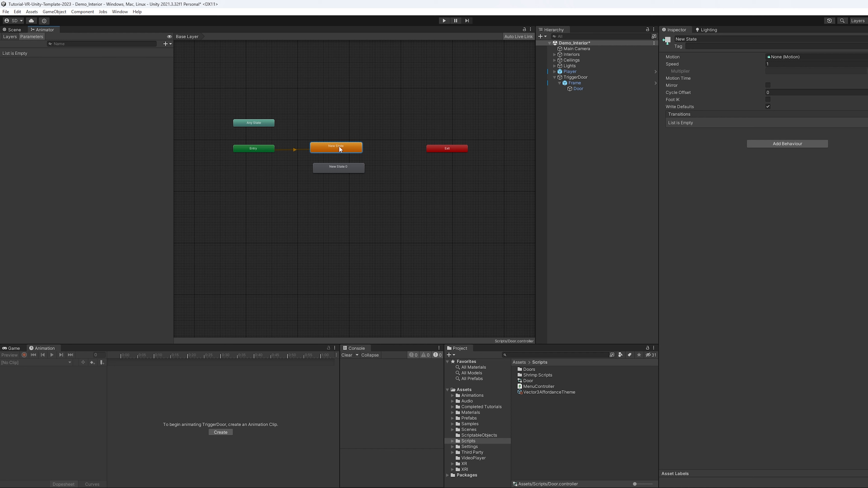
Step: Rename the default state as Closed and the second state as Open
{"action": "left_click", "coordinate": [725, 39]}
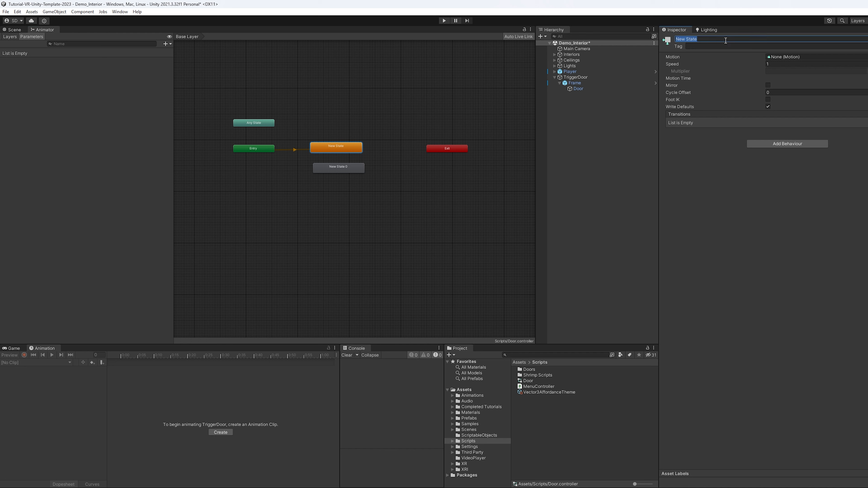
{"action": "type", "text": "Closed"}
{"action": "left_click", "coordinate": [310, 150]}
{"action": "left_click", "coordinate": [330, 168]}
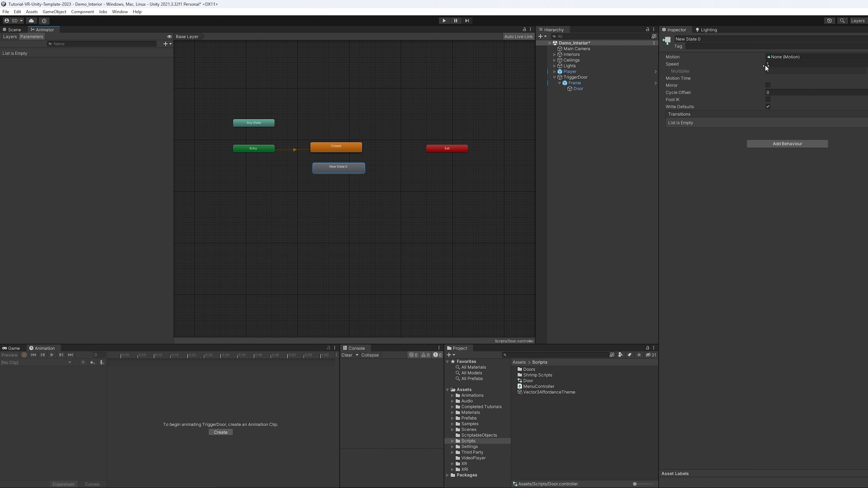
{"action": "left_click", "coordinate": [725, 40]}
{"action": "type", "text": "Open"}
{"action": "left_click", "coordinate": [334, 147]}
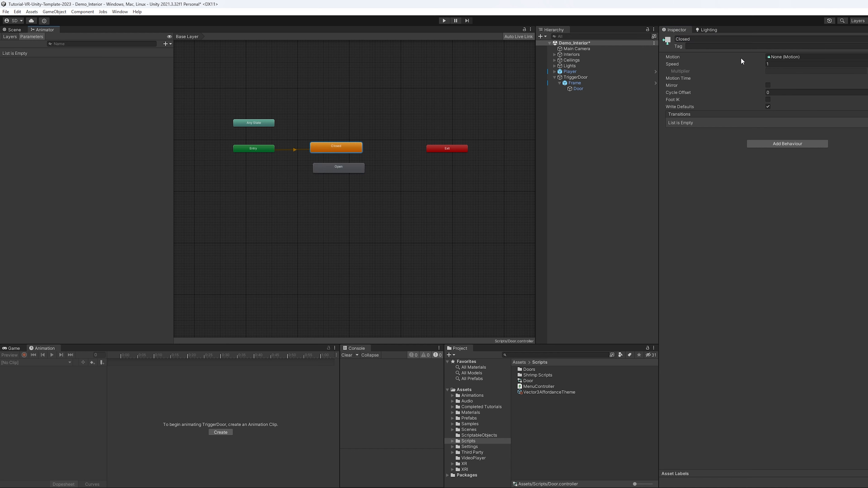
{"action": "left_click", "coordinate": [685, 39]}
{"action": "left_click_drag", "start_coordinate": [687, 39], "coordinate": [696, 39]}
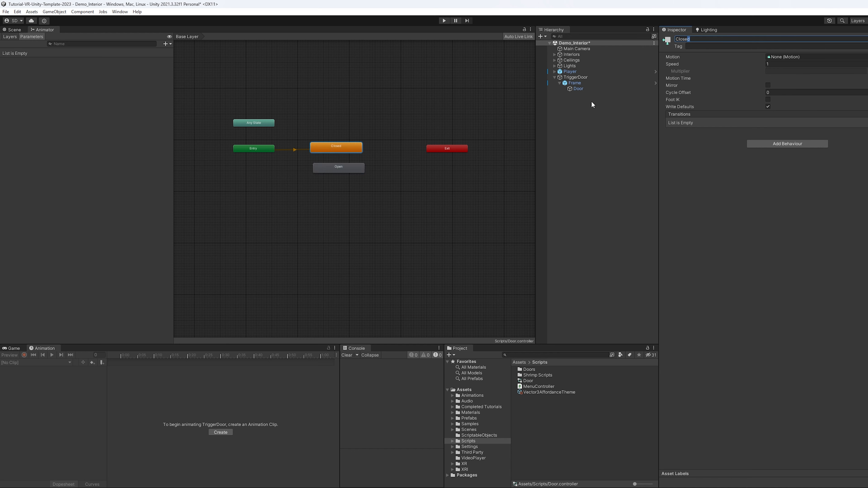
{"action": "left_click", "coordinate": [318, 136]}
Step: Add transitions from Closed to Open and from Open back to Closed, and align the Open state directly below Closed
{"action": "right_click", "coordinate": [331, 148]}
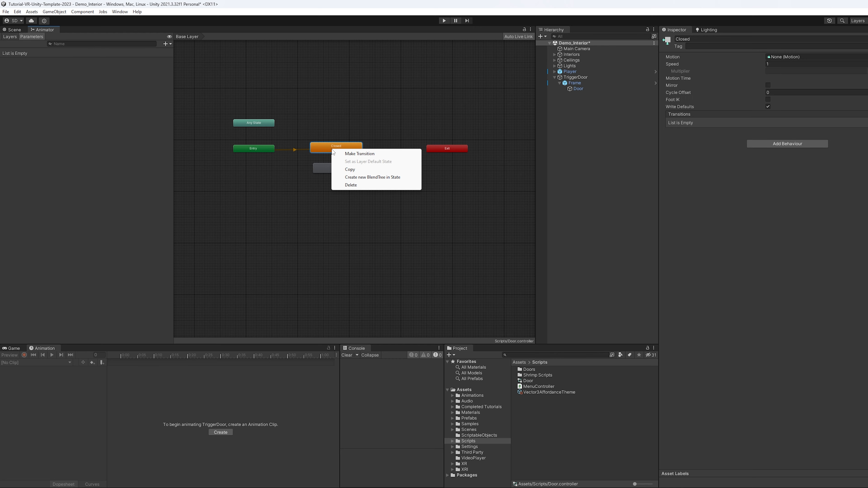
{"action": "left_click", "coordinate": [346, 151]}
{"action": "left_click", "coordinate": [331, 166]}
{"action": "right_click", "coordinate": [351, 167]}
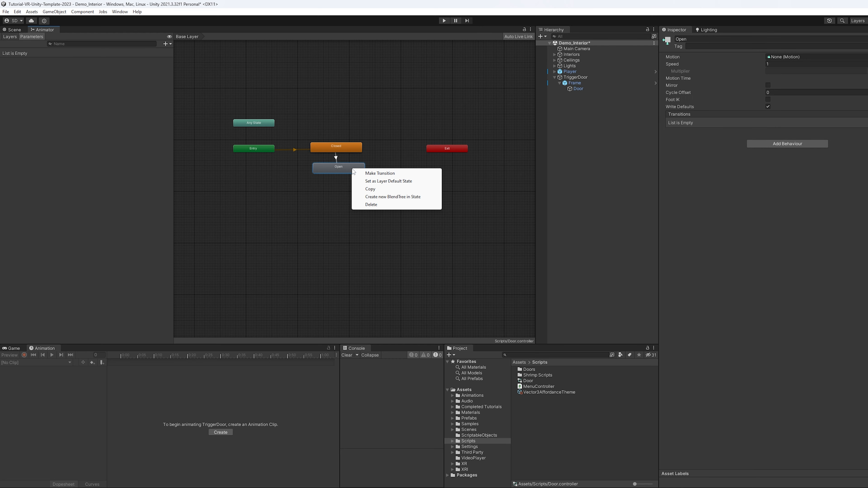
{"action": "left_click", "coordinate": [368, 173]}
{"action": "left_click", "coordinate": [354, 151]}
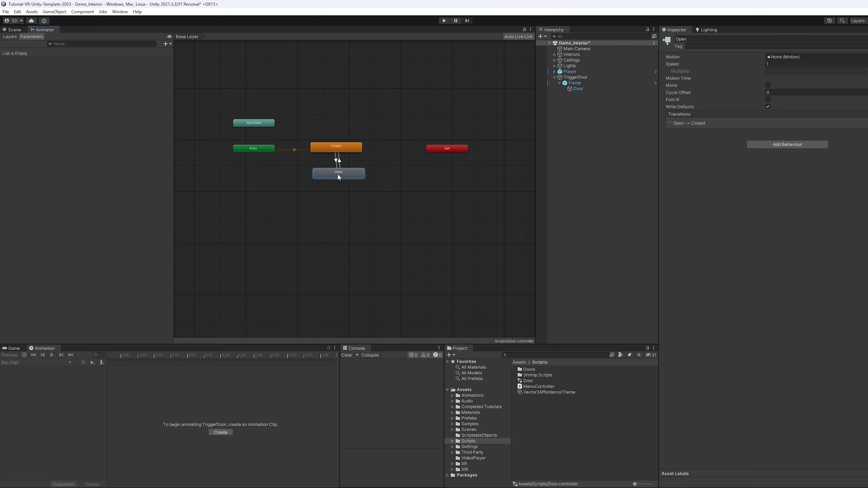
{"action": "left_click_drag", "start_coordinate": [339, 172], "coordinate": [337, 175]}
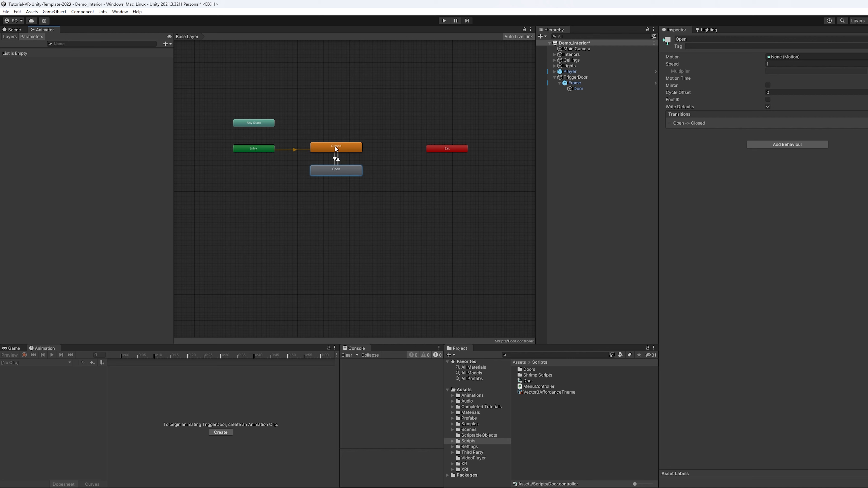
{"action": "left_click", "coordinate": [334, 160]}
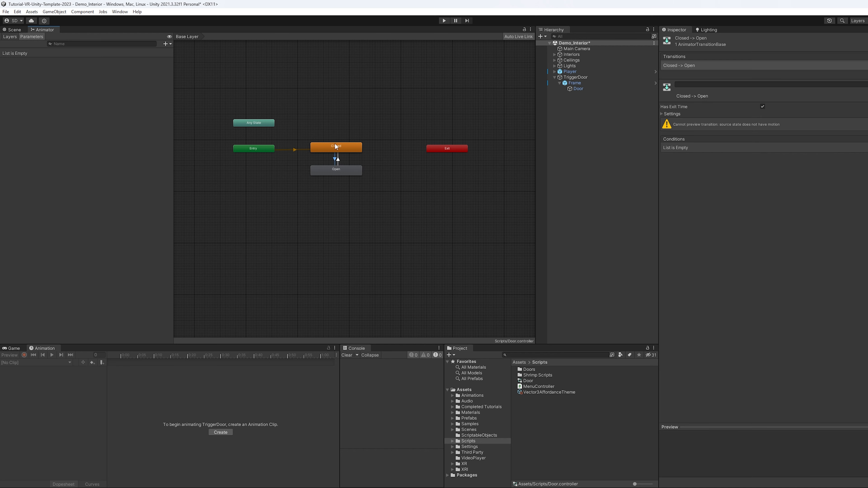
{"action": "left_click", "coordinate": [334, 145]}
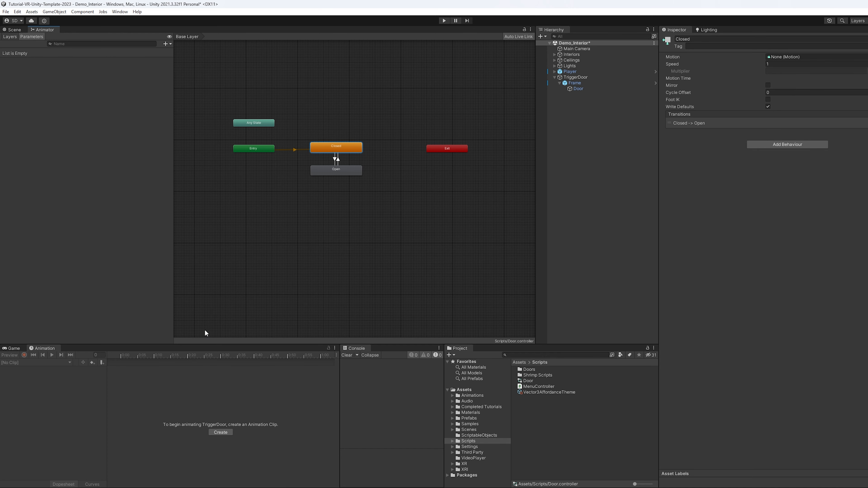
Step: Make room for the Animation window, bring it up, and create a clip named Closed for TriggerDoor in the Scripts folder
{"action": "left_click_drag", "start_coordinate": [237, 345], "coordinate": [85, 283]}
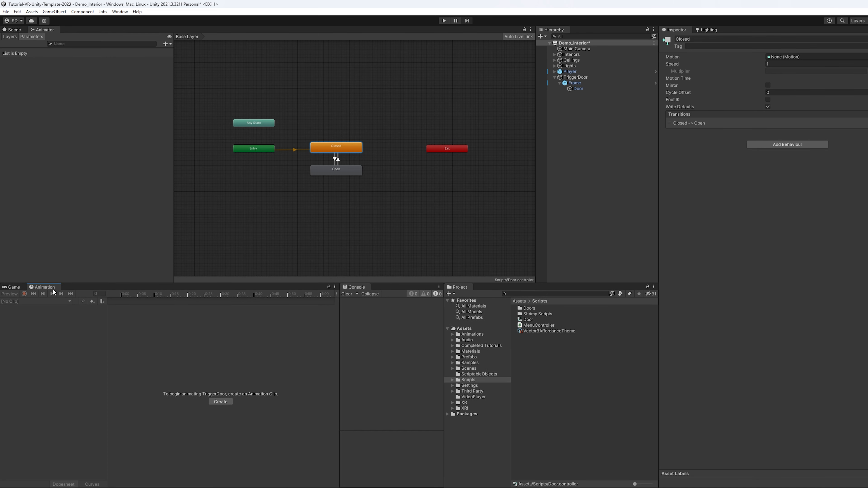
{"action": "left_click", "coordinate": [117, 13]}
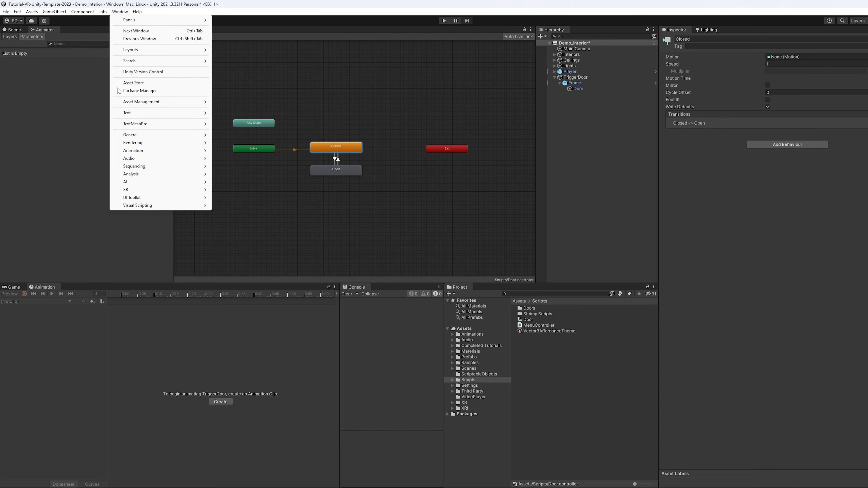
{"action": "mouse_move", "coordinate": [176, 153]}
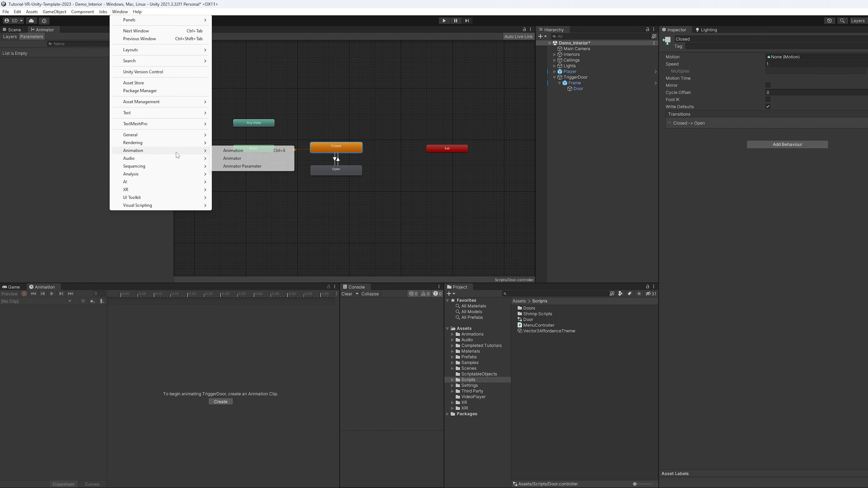
{"action": "left_click", "coordinate": [249, 150]}
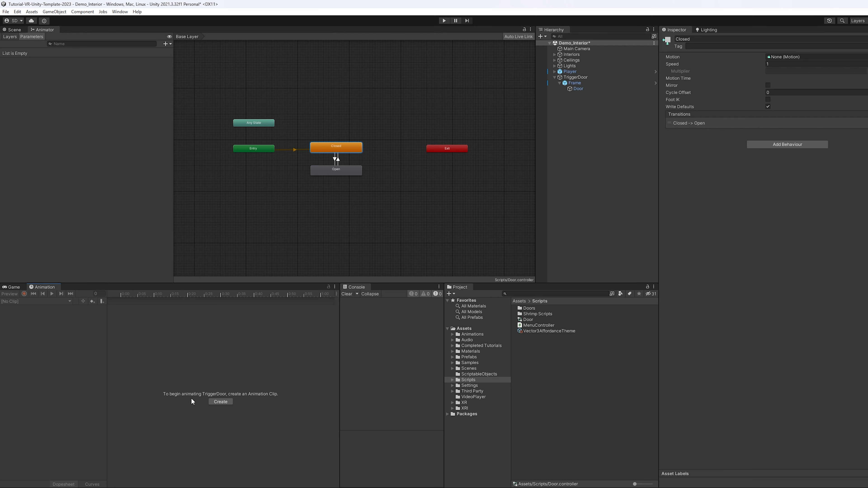
{"action": "left_click", "coordinate": [220, 402]}
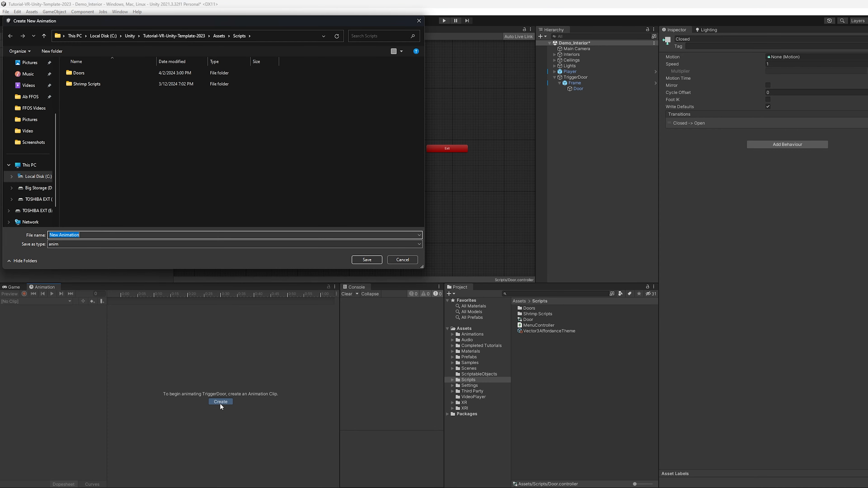
{"action": "type", "text": "Closed"}
{"action": "key", "text": "Return"}
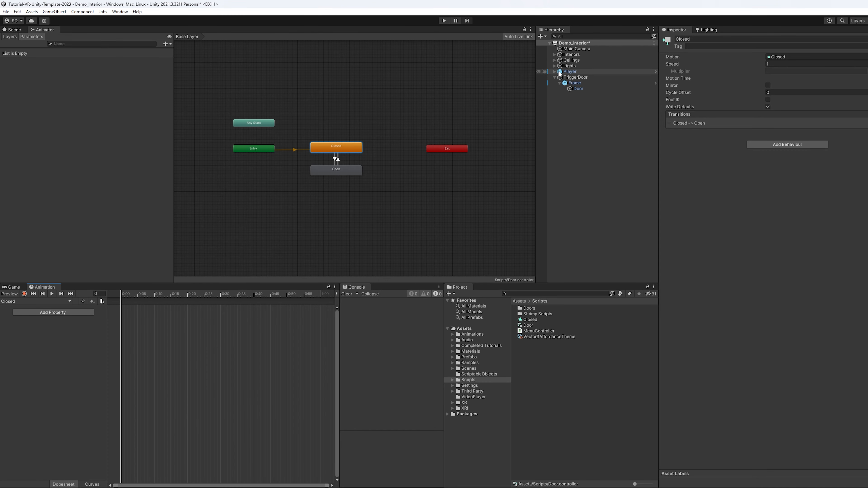
Step: Record a starting keyframe in the Closed clip with the Door object's Y position set to 0
{"action": "left_click", "coordinate": [575, 78]}
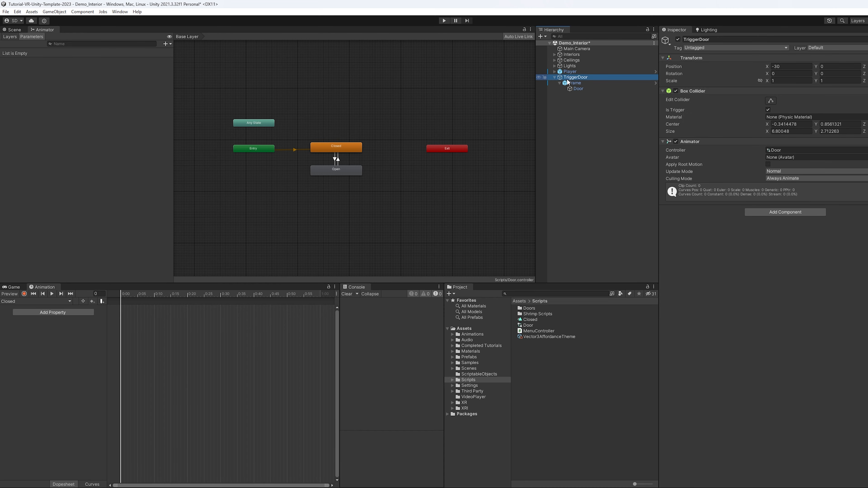
{"action": "left_click", "coordinate": [13, 29]}
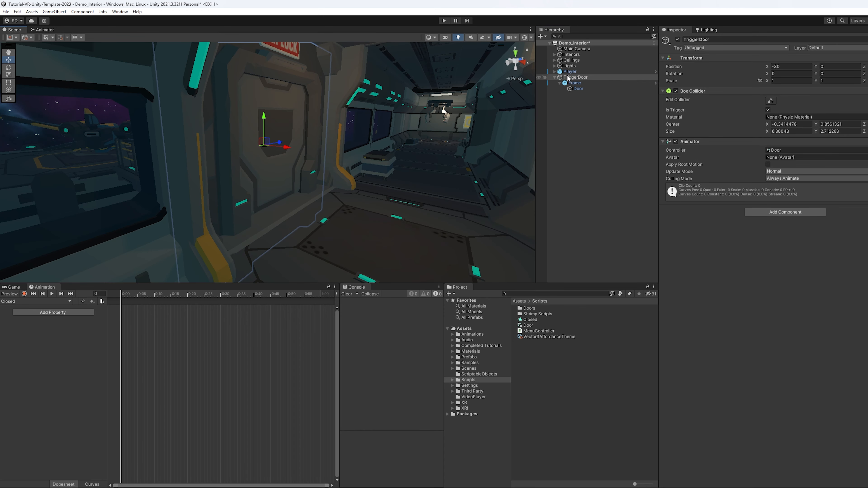
{"action": "left_click", "coordinate": [24, 294]}
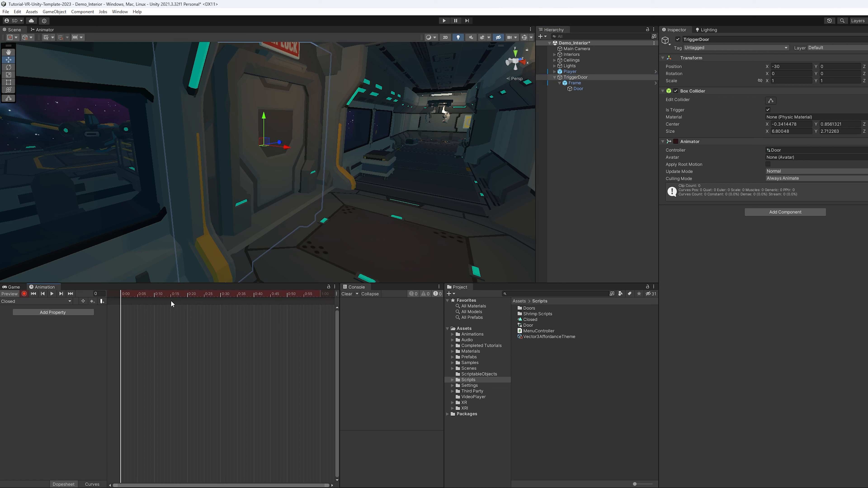
{"action": "left_click", "coordinate": [578, 89]}
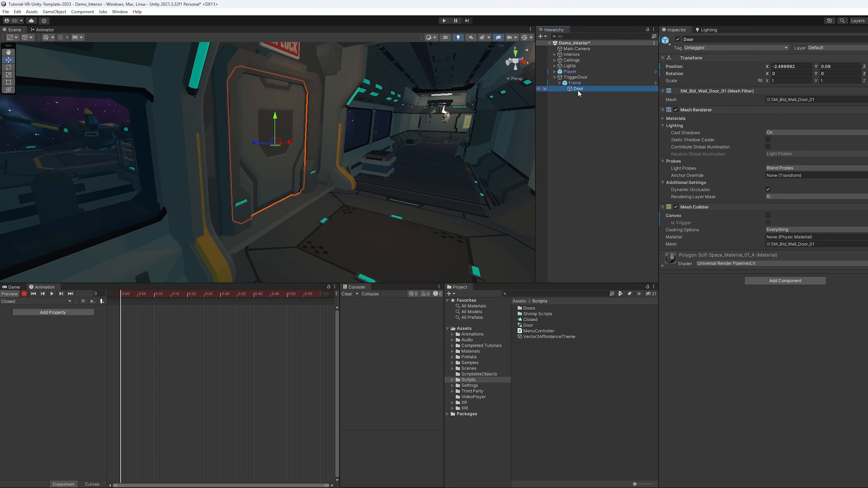
{"action": "left_click_drag", "start_coordinate": [276, 117], "coordinate": [280, 100]}
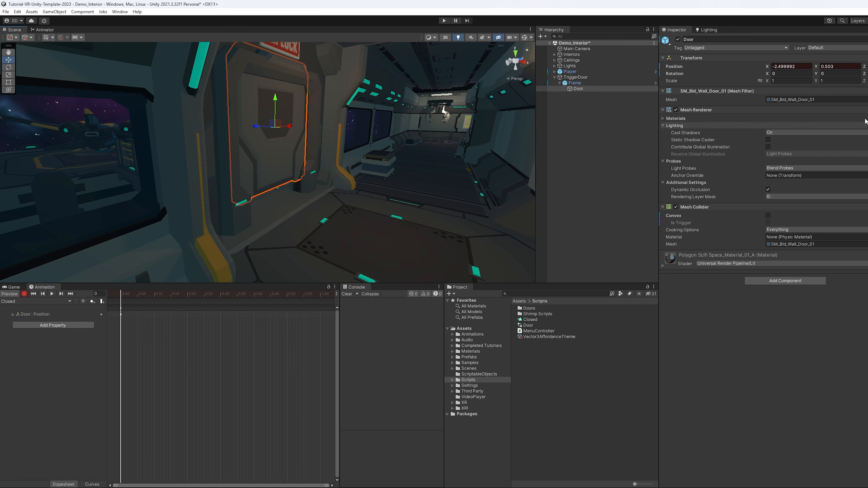
{"action": "left_click", "coordinate": [840, 67]}
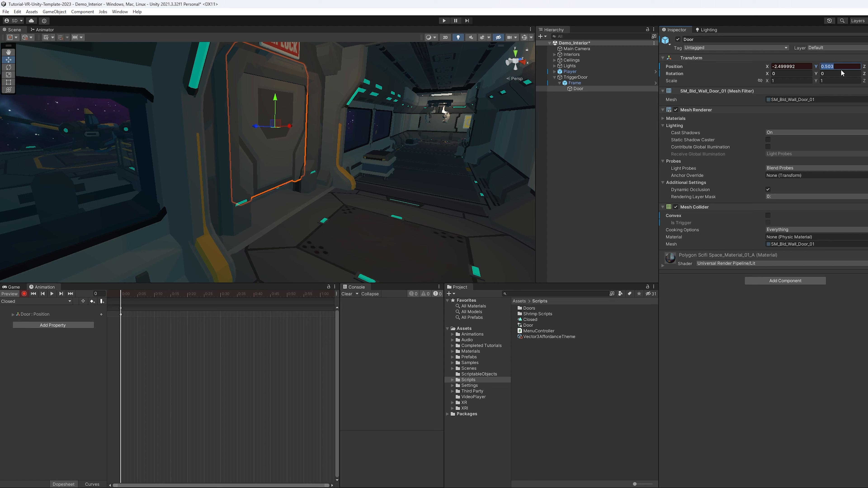
{"action": "type", "text": "0"}
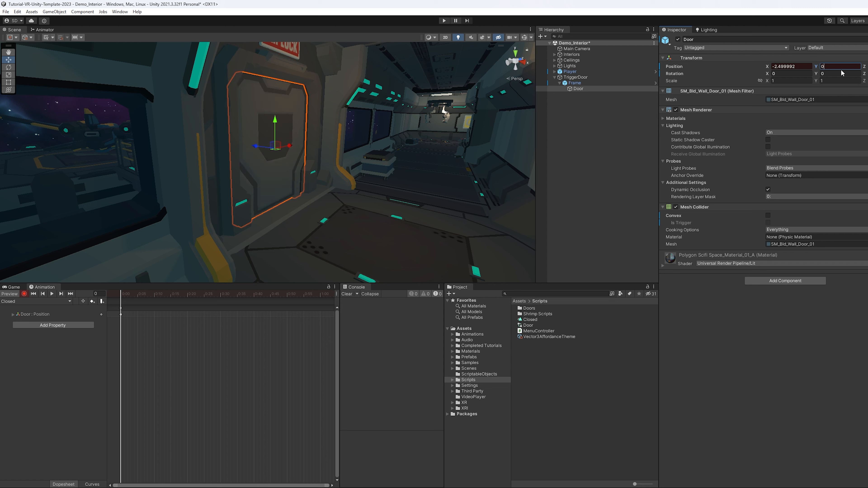
{"action": "left_click", "coordinate": [24, 294]}
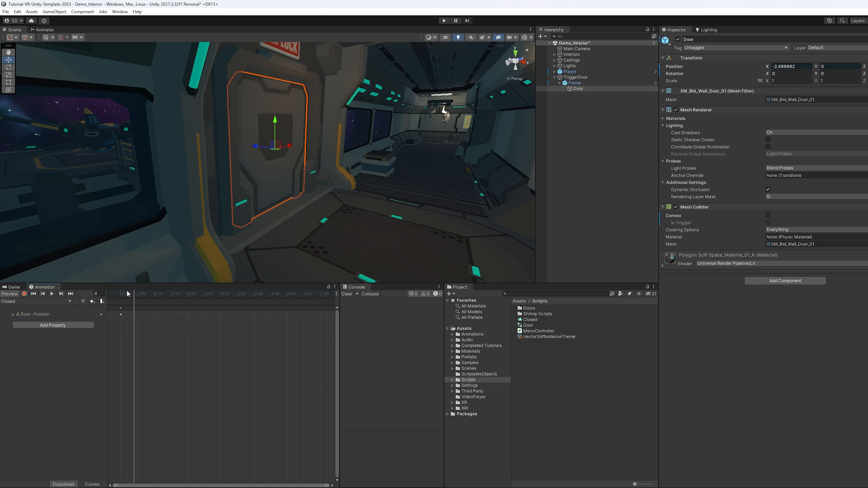
Step: Create a second animation clip named Open for TriggerDoor
{"action": "left_click", "coordinate": [69, 301]}
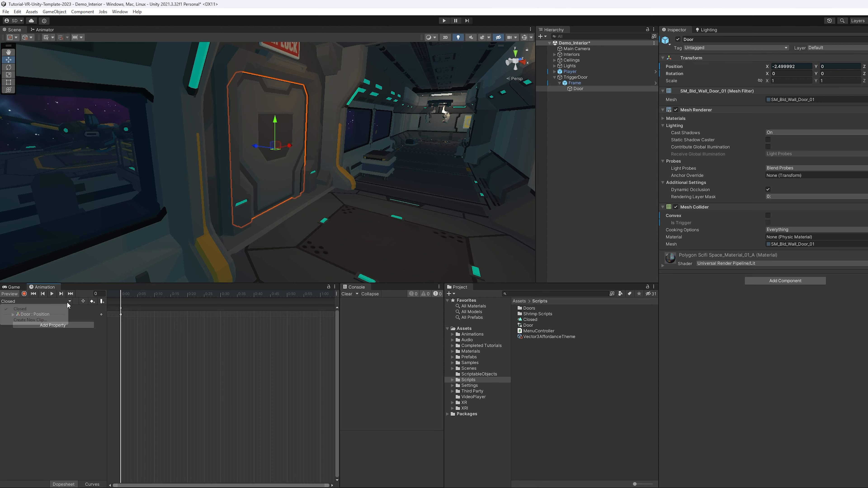
{"action": "left_click", "coordinate": [41, 319]}
{"action": "type", "text": "Open"}
{"action": "key", "text": "Return"}
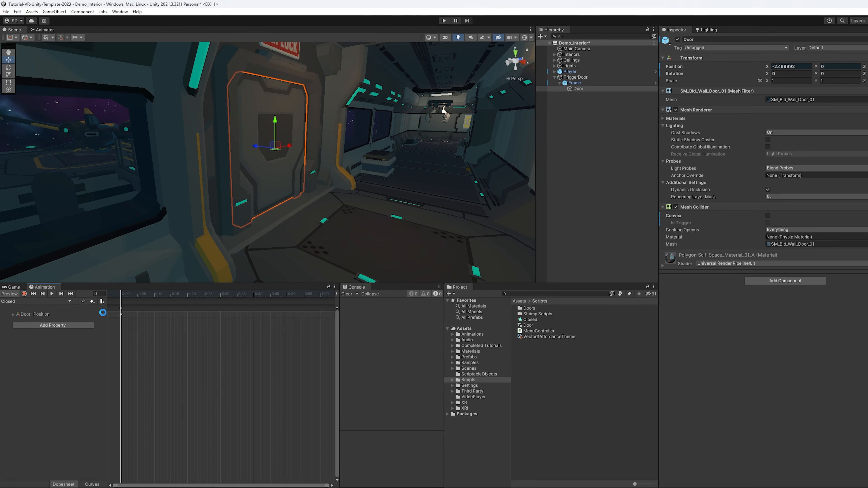
Step: Record the Door's position in the Open clip, with a first keyframe at Y 0 and another keyframe at 1:00
{"action": "left_click", "coordinate": [24, 293]}
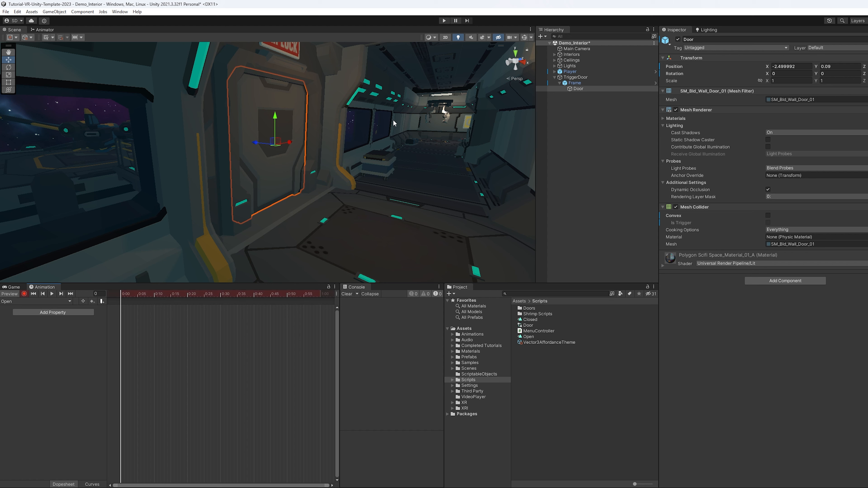
{"action": "left_click_drag", "start_coordinate": [276, 117], "coordinate": [275, 94]}
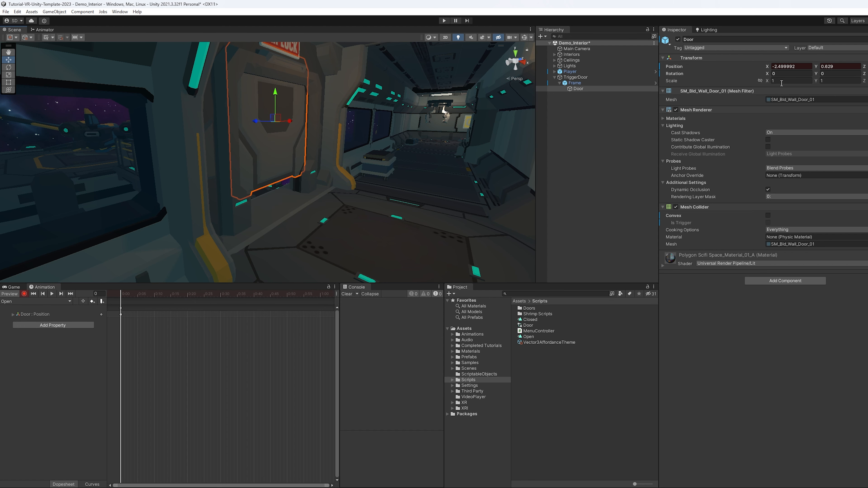
{"action": "left_click", "coordinate": [838, 66]}
{"action": "type", "text": "0"}
{"action": "left_click", "coordinate": [320, 293]}
{"action": "left_click", "coordinate": [24, 293]}
Step: Return to the Animator graph and show the settings of the Closed to Open transition
{"action": "left_click", "coordinate": [44, 30]}
{"action": "right_click", "coordinate": [336, 147]}
{"action": "left_click", "coordinate": [336, 170]}
{"action": "right_click", "coordinate": [336, 170]}
{"action": "left_click", "coordinate": [336, 147]}
{"action": "left_click", "coordinate": [335, 160]}
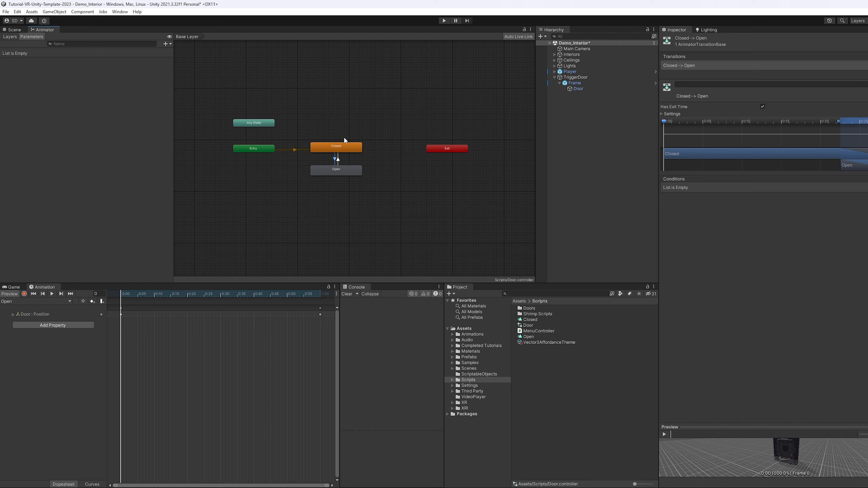
Step: Examine the Closed and Open states in the Animator graph, together with the Closed to Open transition
{"action": "left_click", "coordinate": [338, 150]}
{"action": "left_click", "coordinate": [340, 173]}
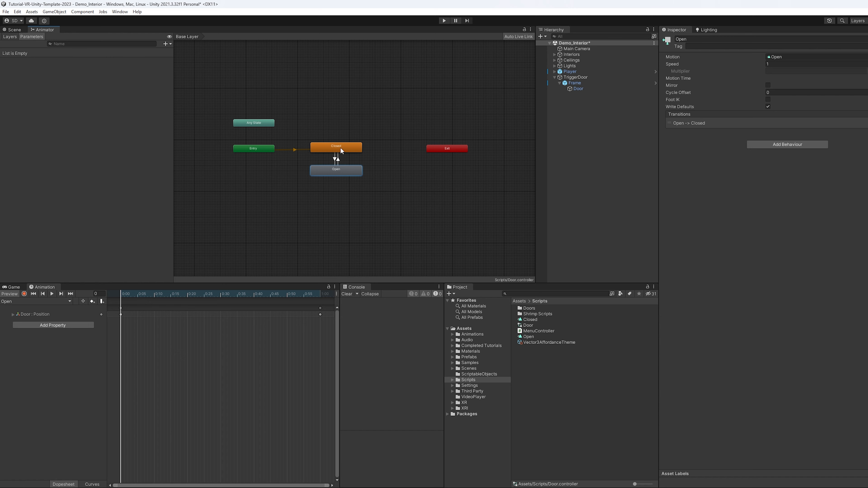
{"action": "left_click", "coordinate": [340, 150]}
{"action": "left_click", "coordinate": [339, 168]}
{"action": "left_click", "coordinate": [343, 150]}
{"action": "left_click", "coordinate": [329, 145]}
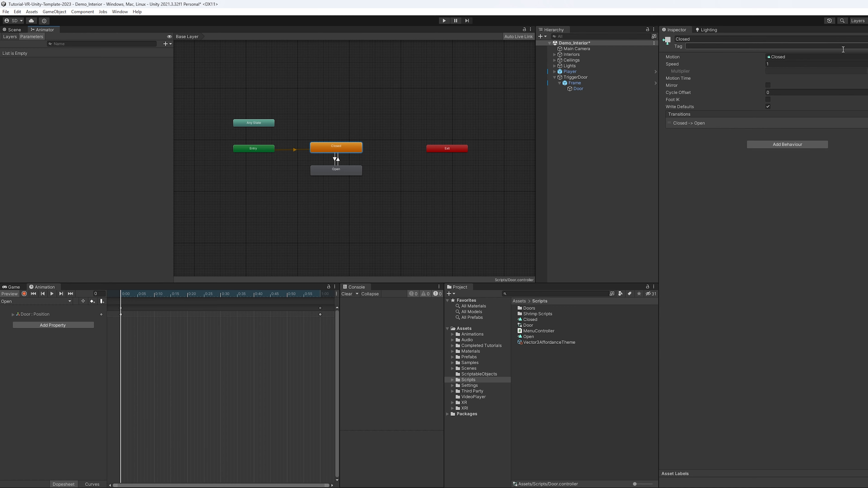
{"action": "left_click", "coordinate": [280, 184]}
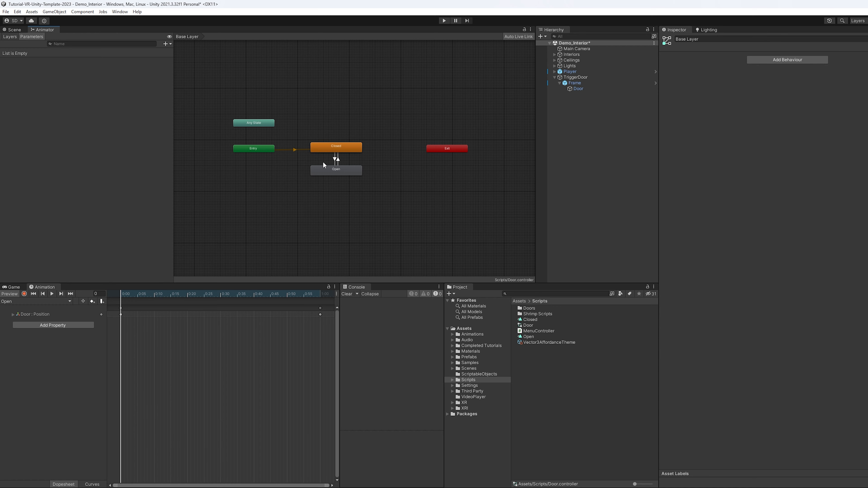
{"action": "left_click", "coordinate": [335, 159]}
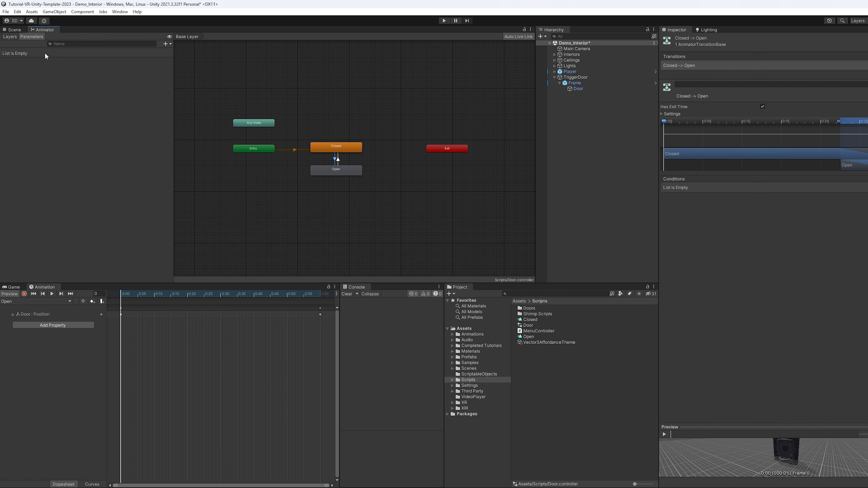
{"action": "left_click", "coordinate": [109, 68]}
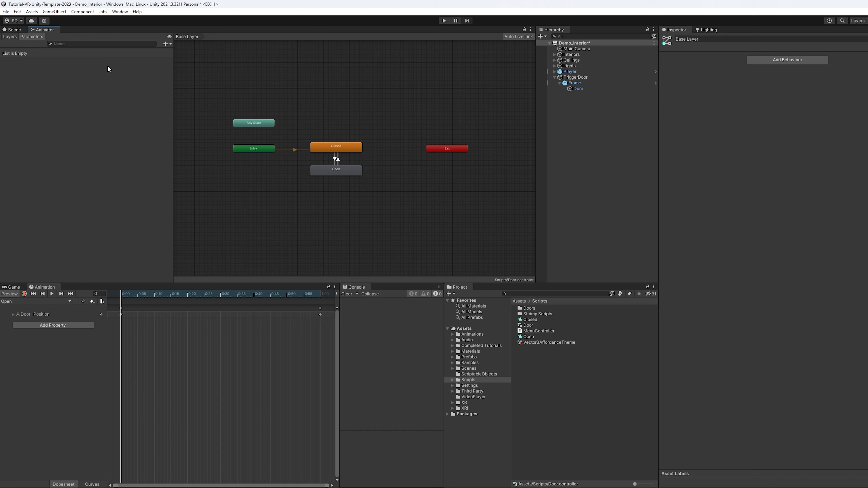
Step: Add two trigger parameters named Open and Closed to the animator controller
{"action": "left_click", "coordinate": [166, 43]}
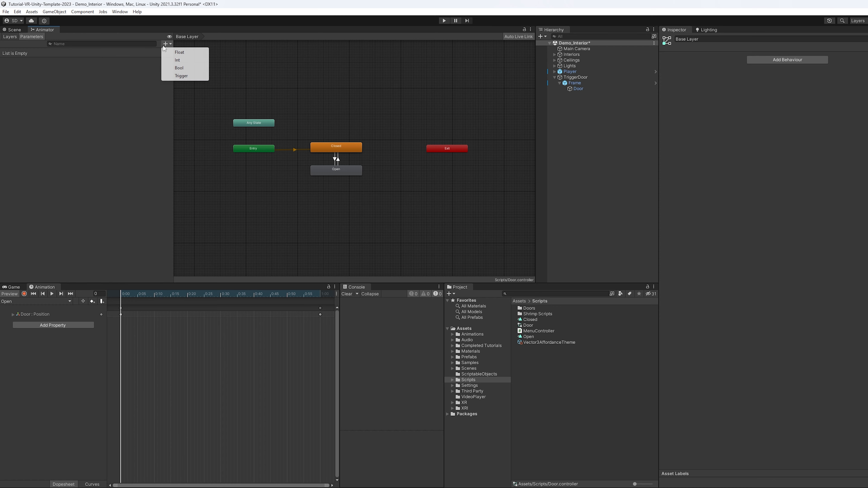
{"action": "left_click", "coordinate": [187, 77]}
{"action": "type", "text": "Open"}
{"action": "key", "text": "Return"}
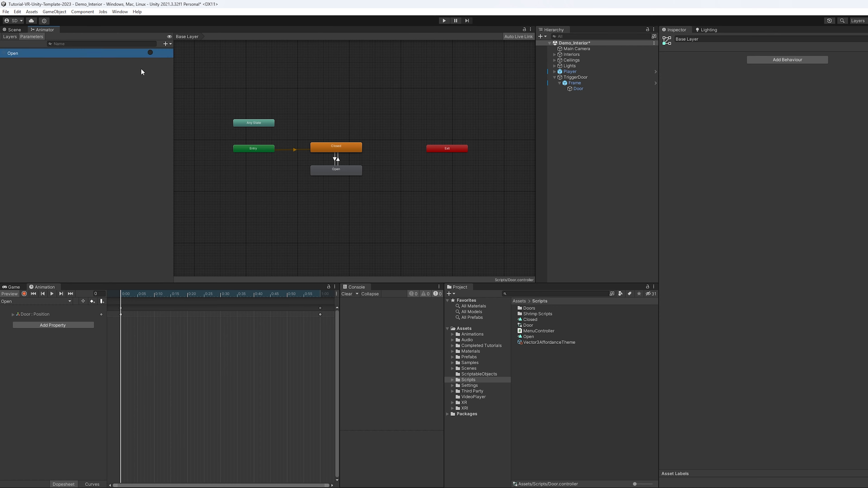
{"action": "left_click", "coordinate": [166, 43]}
{"action": "left_click", "coordinate": [182, 75]}
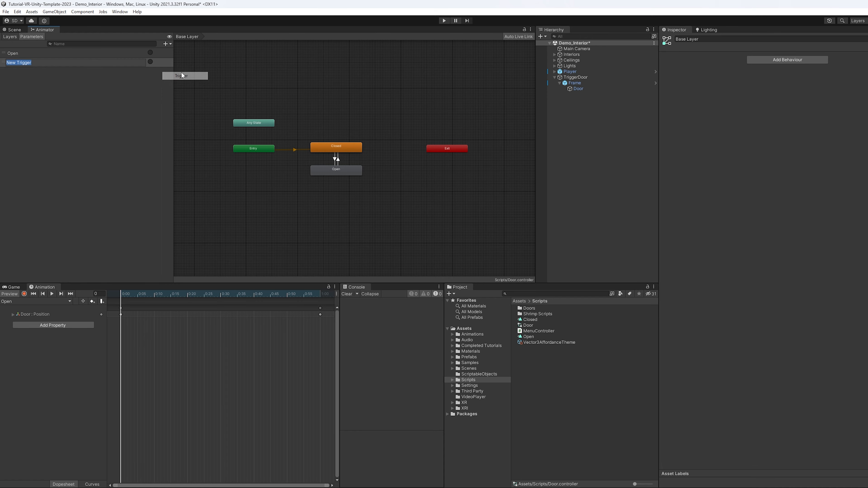
{"action": "type", "text": "Closed"}
{"action": "key", "text": "Return"}
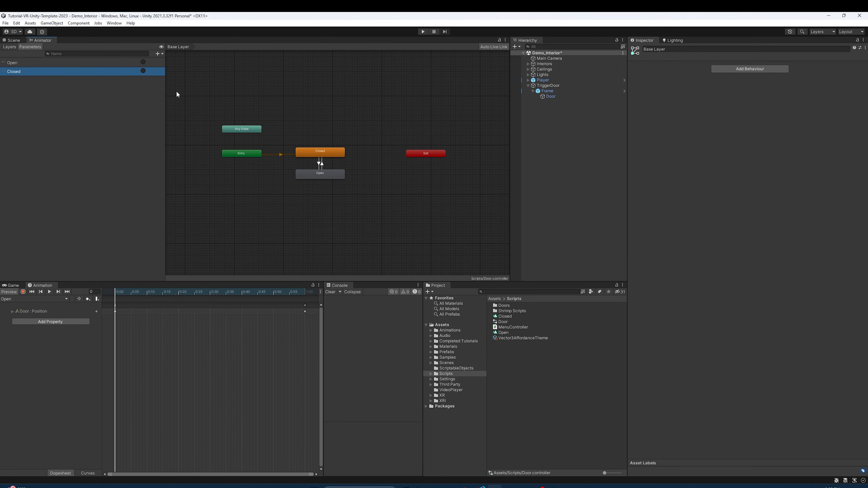
Step: Add the Open trigger as condition of the Closed to Open transition and the Closed trigger as condition of the Open to Closed transition
{"action": "left_click", "coordinate": [320, 164]}
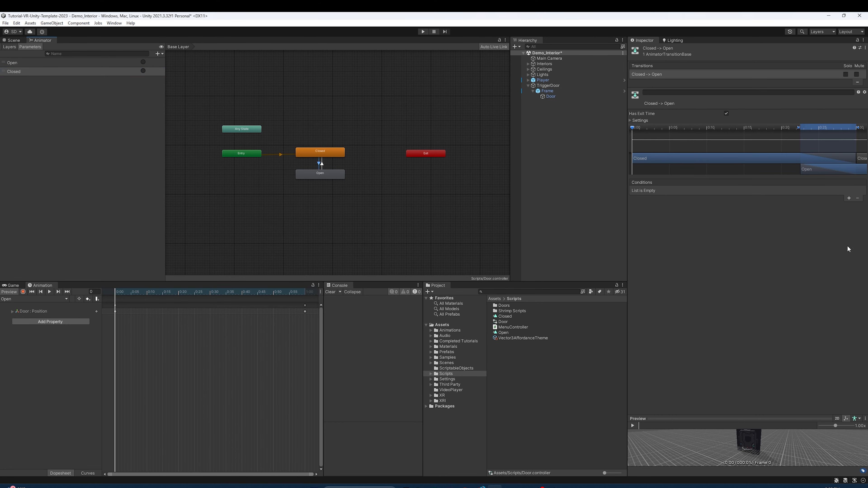
{"action": "left_click", "coordinate": [848, 198]}
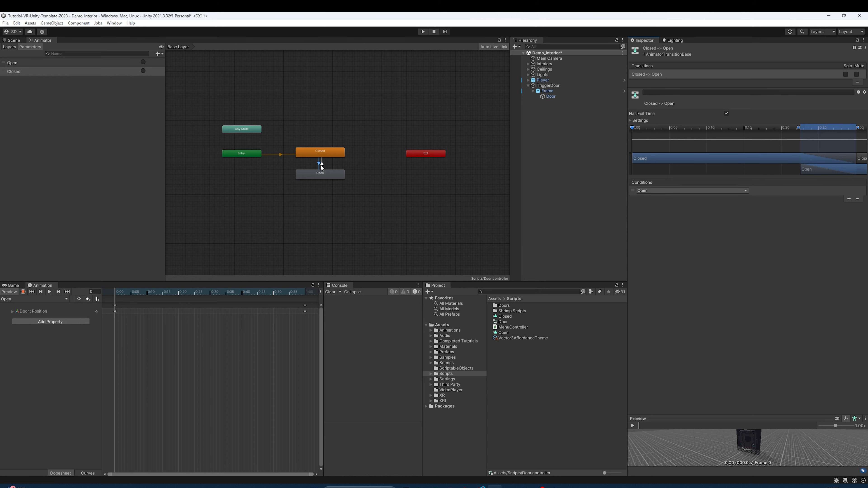
{"action": "left_click", "coordinate": [322, 164]}
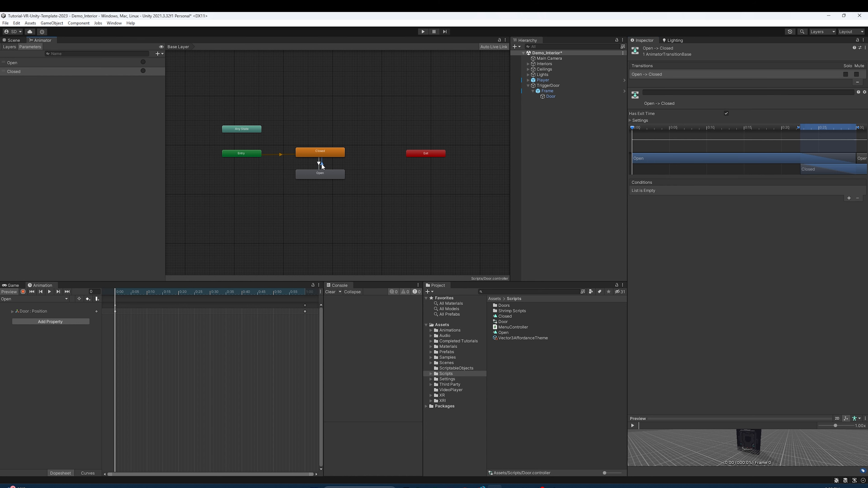
{"action": "left_click", "coordinate": [849, 198]}
{"action": "left_click", "coordinate": [667, 191]}
{"action": "left_click", "coordinate": [660, 217]}
Step: With the scene saved, add the Trigger Door script component to the TriggerDoor object and open that script for editing
{"action": "left_click", "coordinate": [548, 85]}
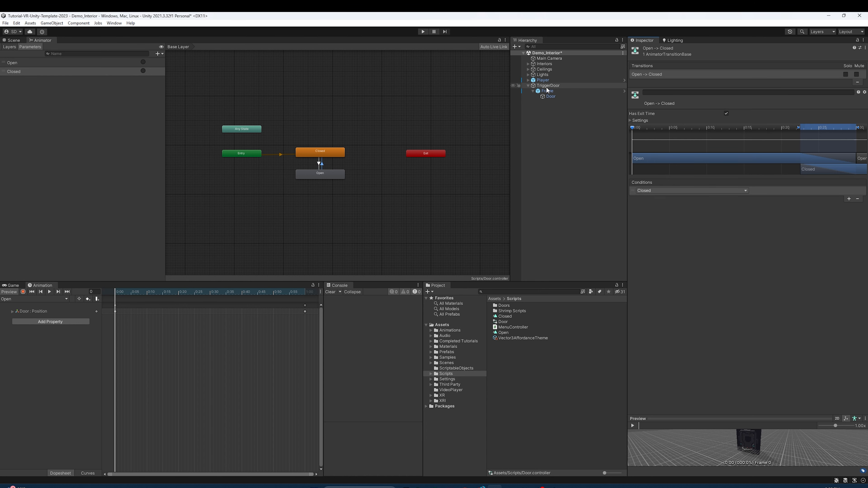
{"action": "key", "text": "ctrl+s"}
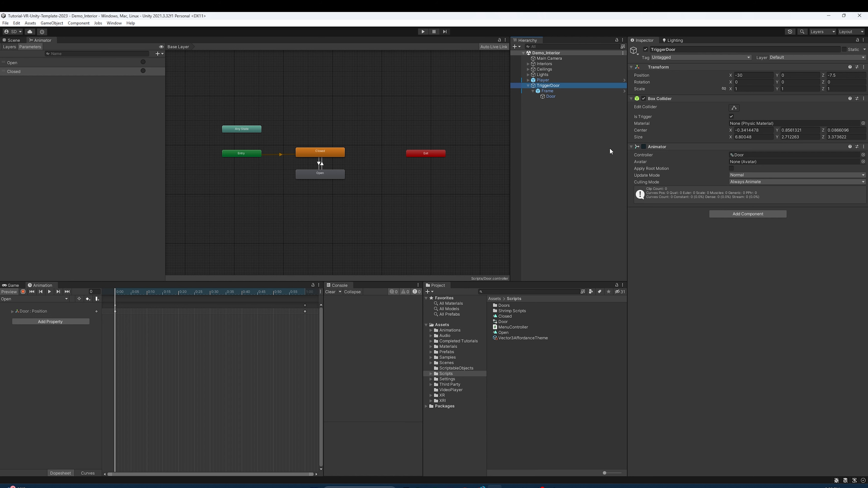
{"action": "left_click", "coordinate": [741, 215]}
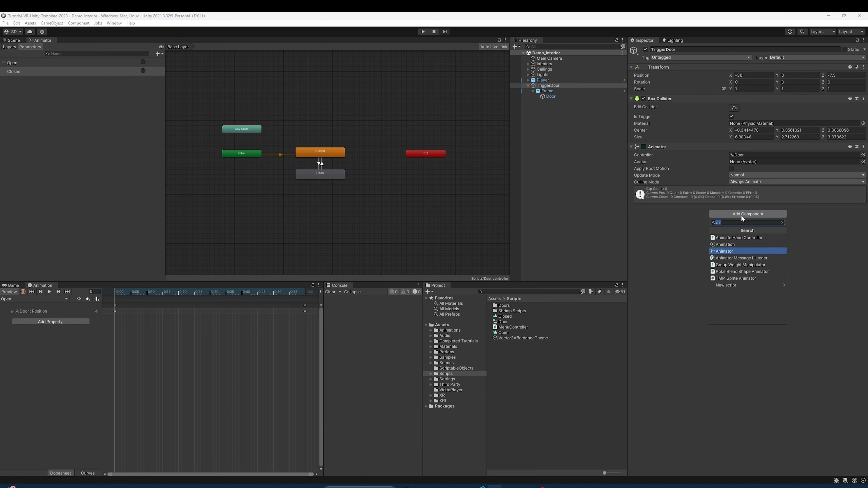
{"action": "type", "text": "tri"}
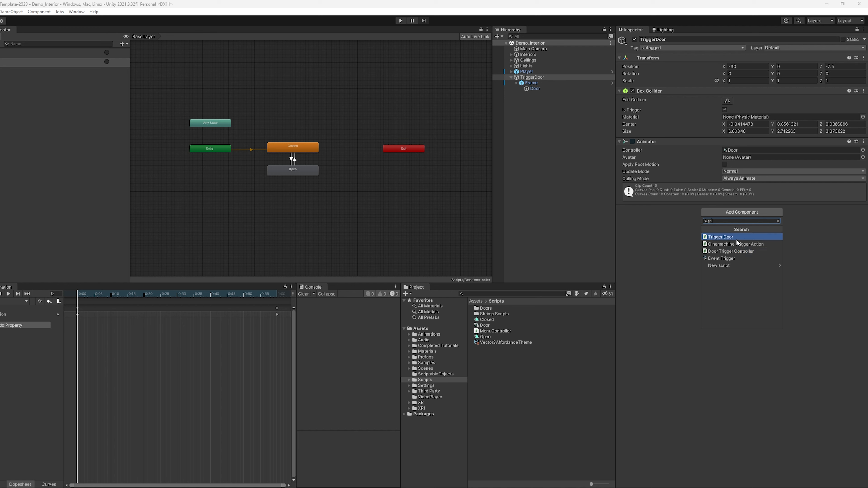
{"action": "left_click", "coordinate": [736, 239]}
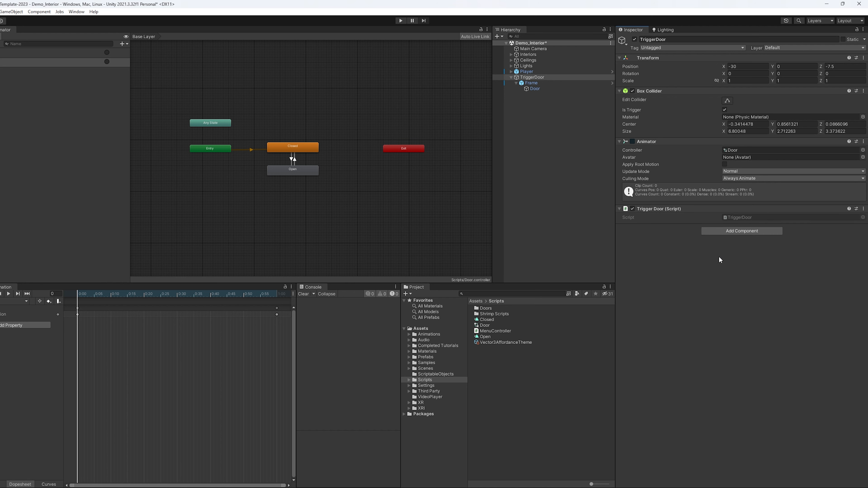
{"action": "double_click", "coordinate": [752, 218]}
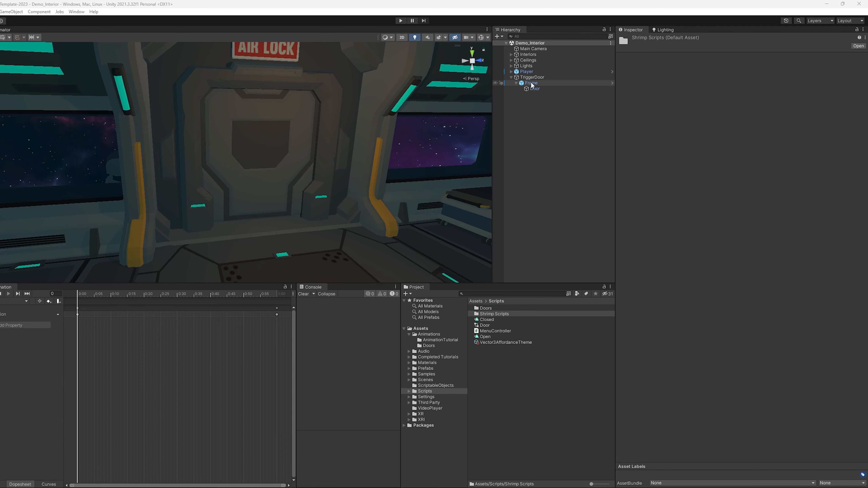
Step: Turn off Loop Time for both the Closed and Open animation clips in the Scripts folder
{"action": "left_click", "coordinate": [532, 77]}
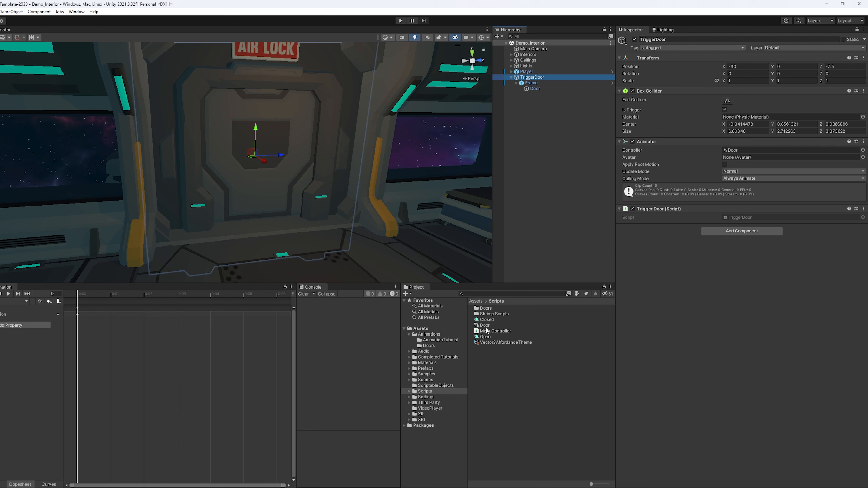
{"action": "left_click", "coordinate": [487, 320]}
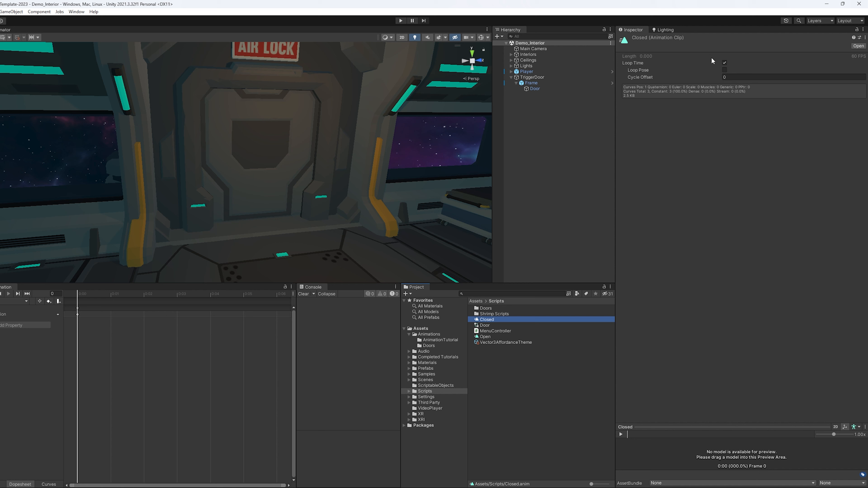
{"action": "left_click", "coordinate": [724, 62]}
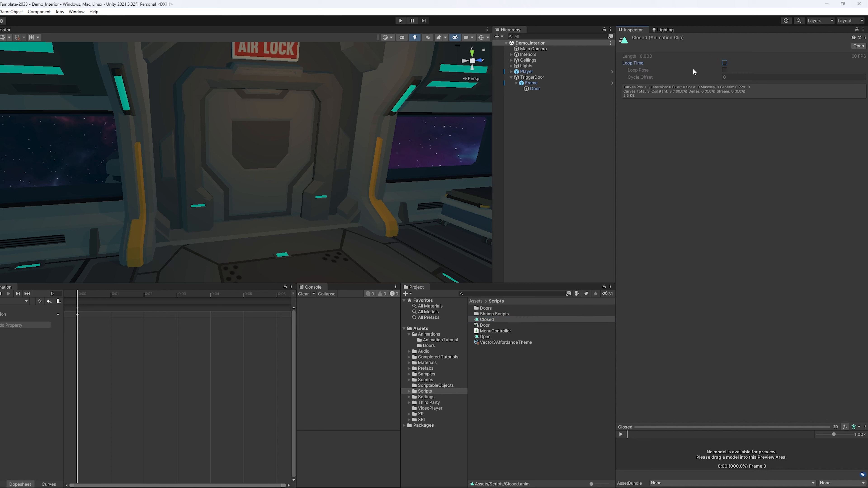
{"action": "left_click", "coordinate": [485, 336]}
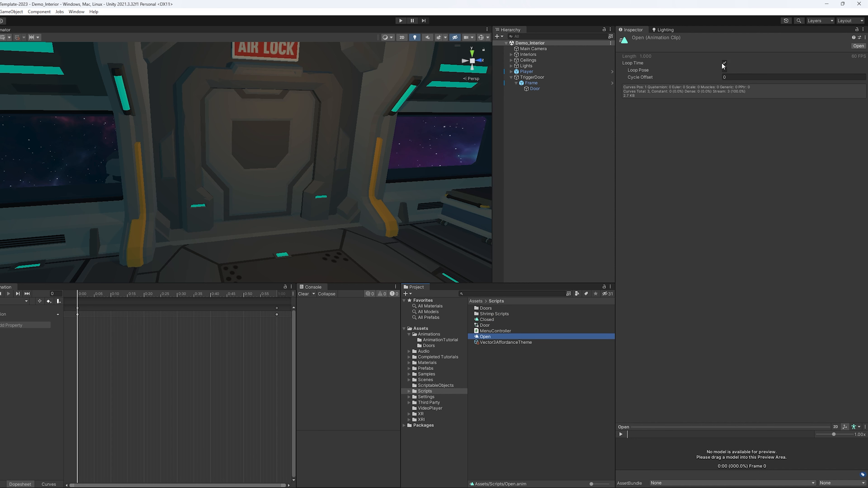
{"action": "left_click", "coordinate": [724, 64]}
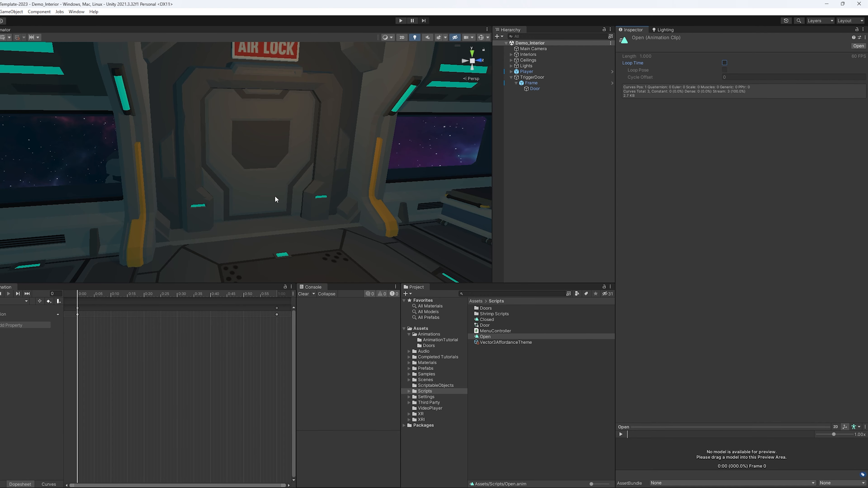
Step: Select the Player object and inspect its tag, components and placement relative to the air lock door
{"action": "right_click_drag", "start_coordinate": [266, 205], "coordinate": [352, 226]}
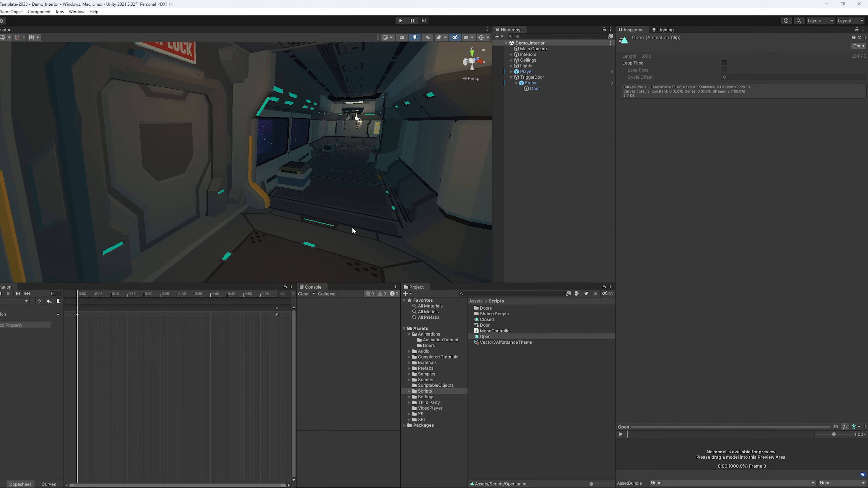
{"action": "left_click", "coordinate": [526, 71]}
{"action": "right_click_drag", "start_coordinate": [281, 205], "coordinate": [392, 209]}
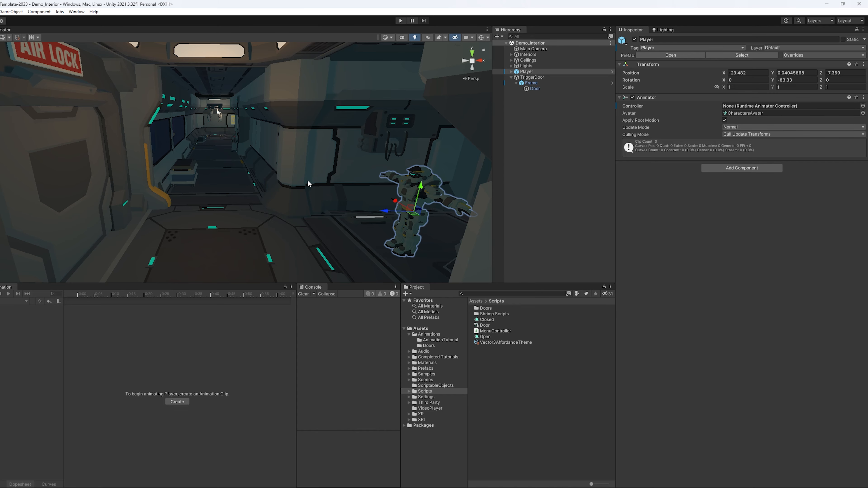
{"action": "mouse_move", "coordinate": [306, 185]}
{"action": "right_mouse_down"}
{"action": "mouse_move", "coordinate": [304, 193]}
{"action": "mouse_move", "coordinate": [292, 191]}
{"action": "right_mouse_up"}
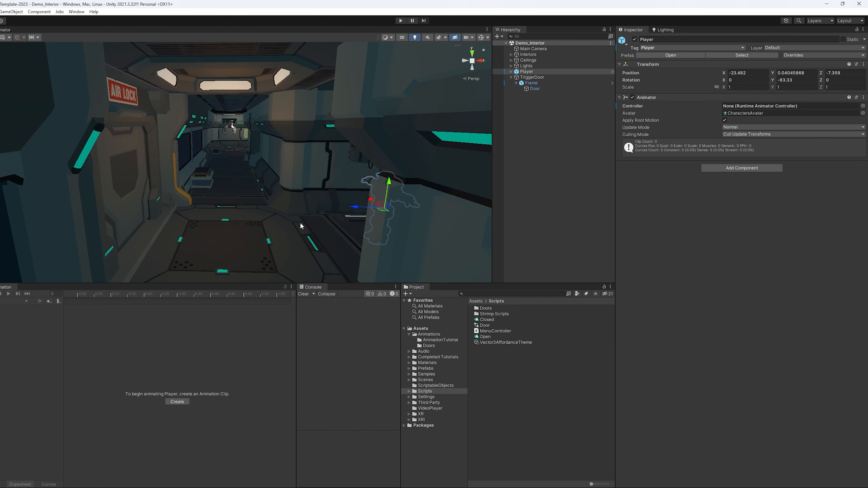